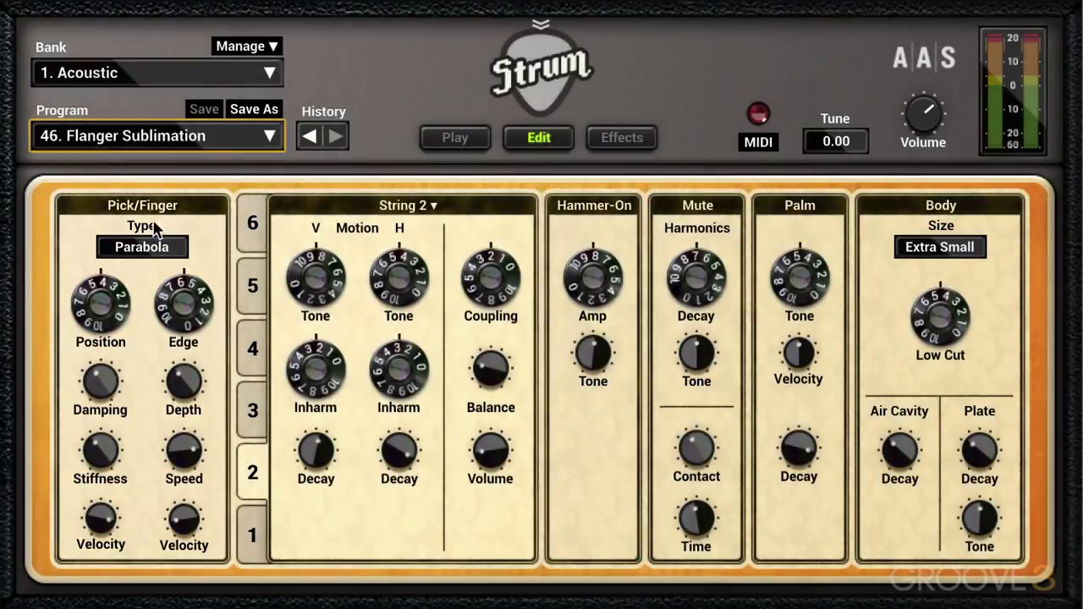
- Cycle the pick type through Triangle and Sharp, ending back on Parabola
left_click(152, 252)
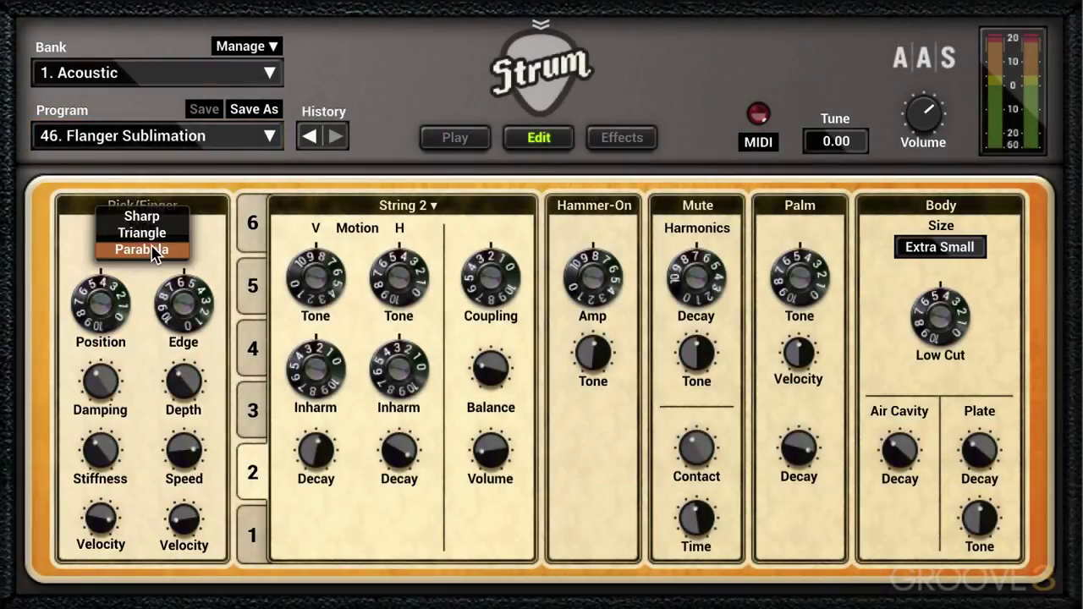
left_click(145, 281)
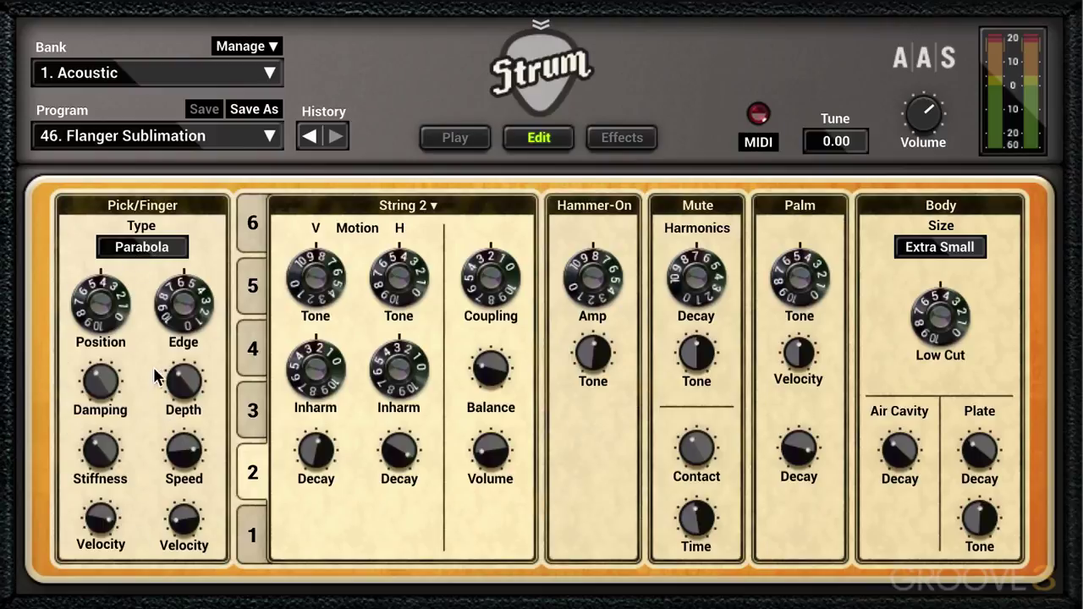
left_click(145, 247)
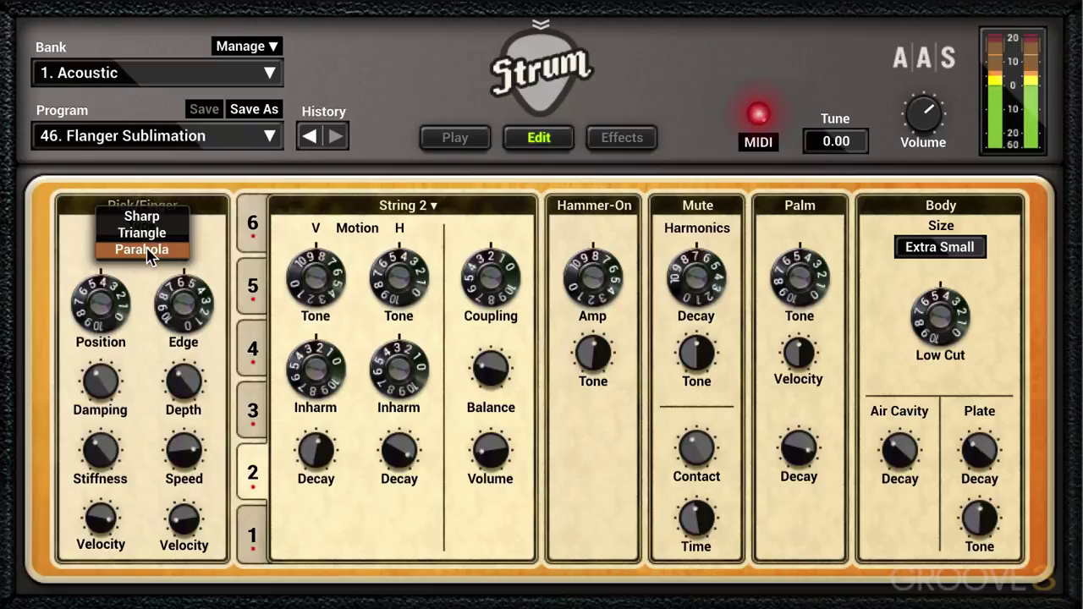
left_click(148, 235)
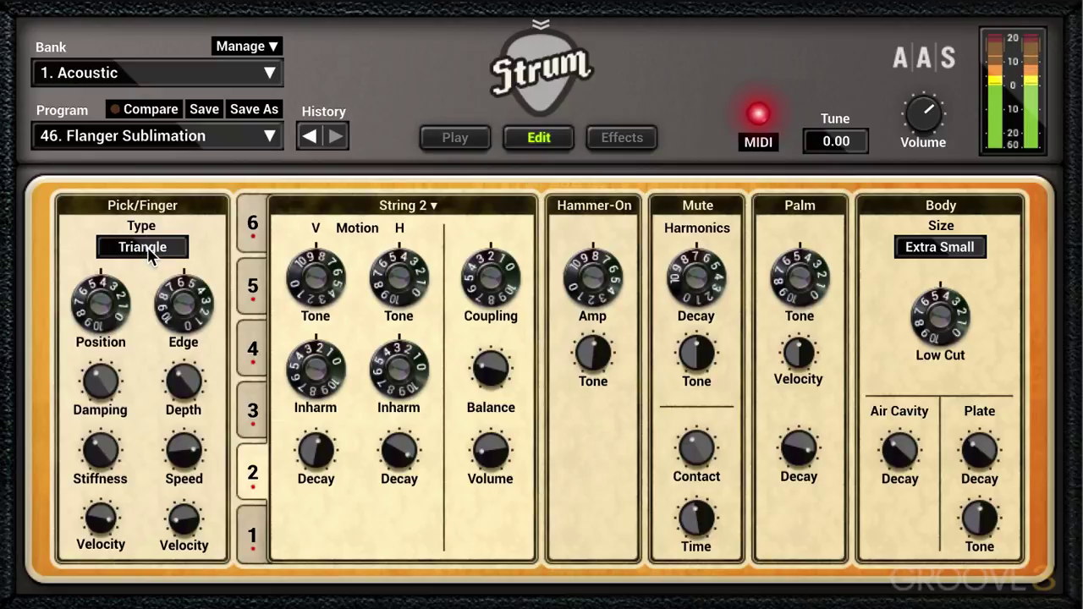
left_click(148, 250)
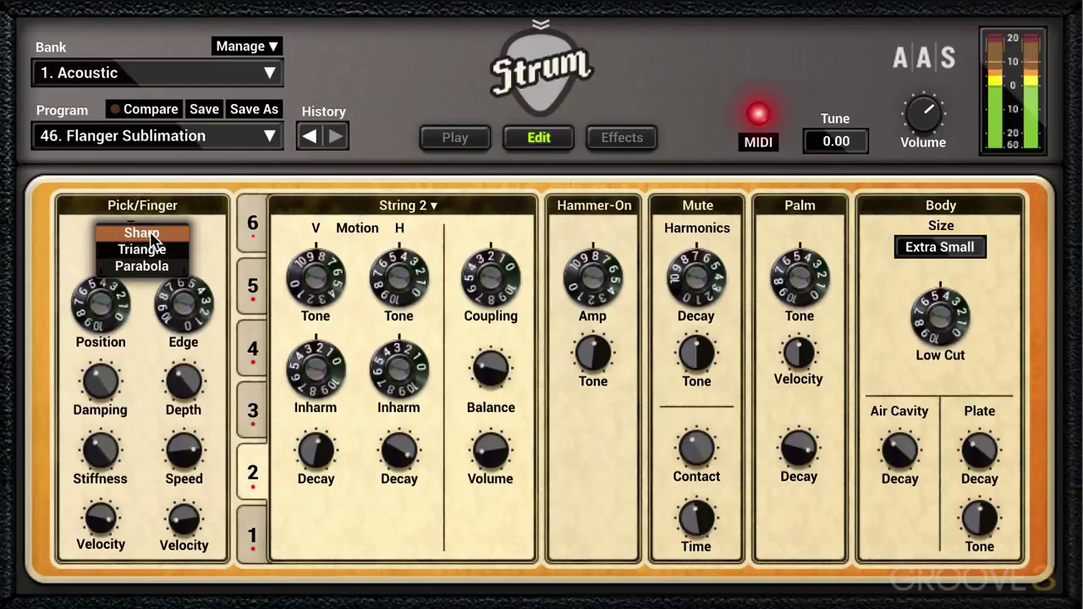
left_click(151, 234)
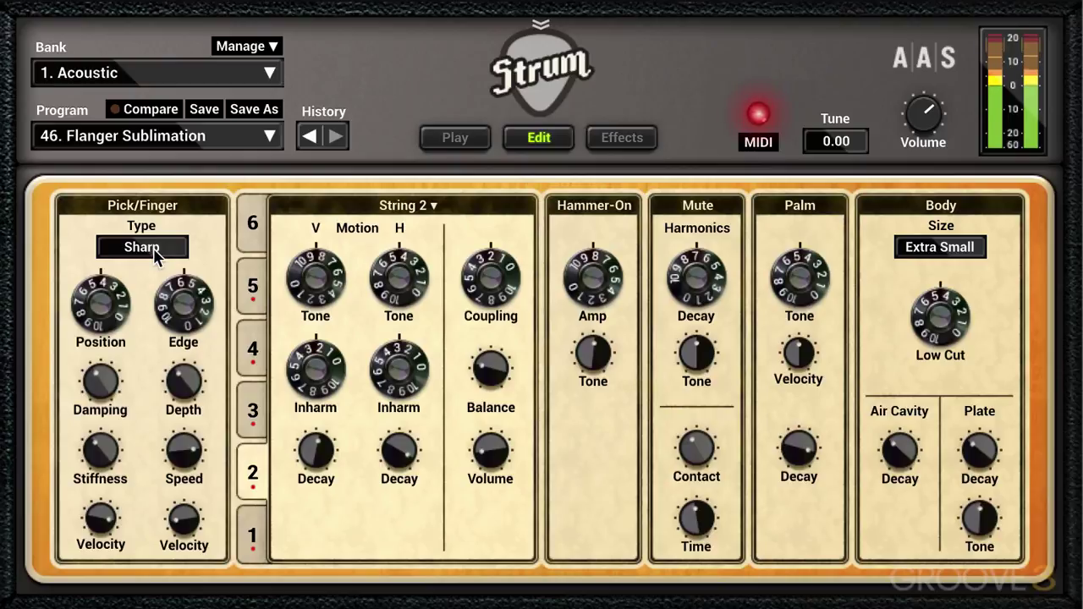
left_click(155, 251)
left_click(152, 296)
left_click(158, 252)
left_click(146, 281)
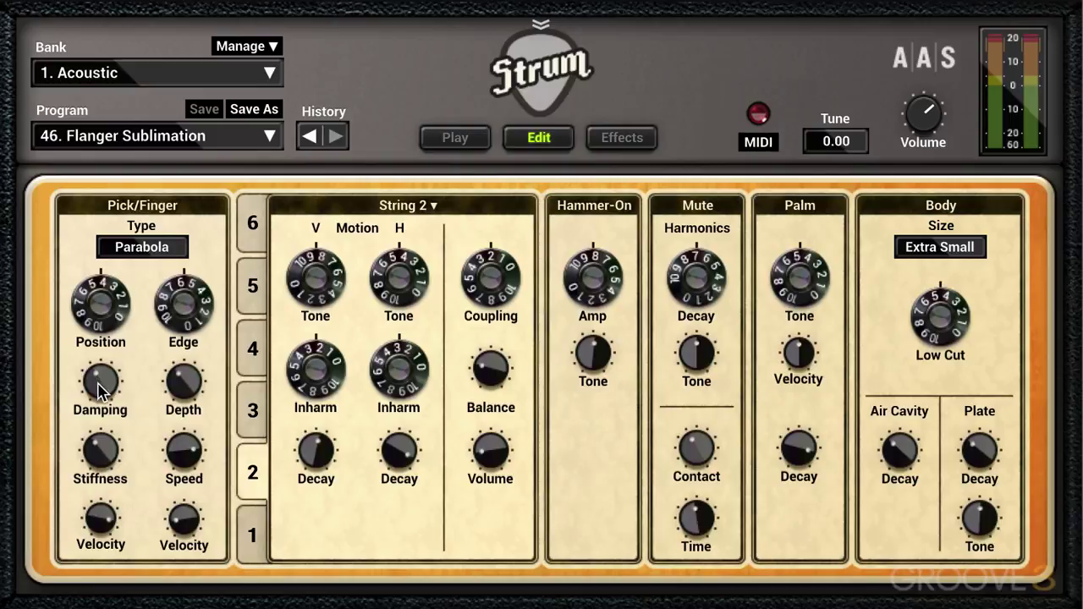
- Sweep the pick Damping down to 14.5 % and raise Stiffness to about 83.5 %
mouse_move(100, 389)
left_mouse_down()
mouse_move(100, 359)
mouse_move(100, 451)
mouse_move(100, 391)
left_mouse_up()
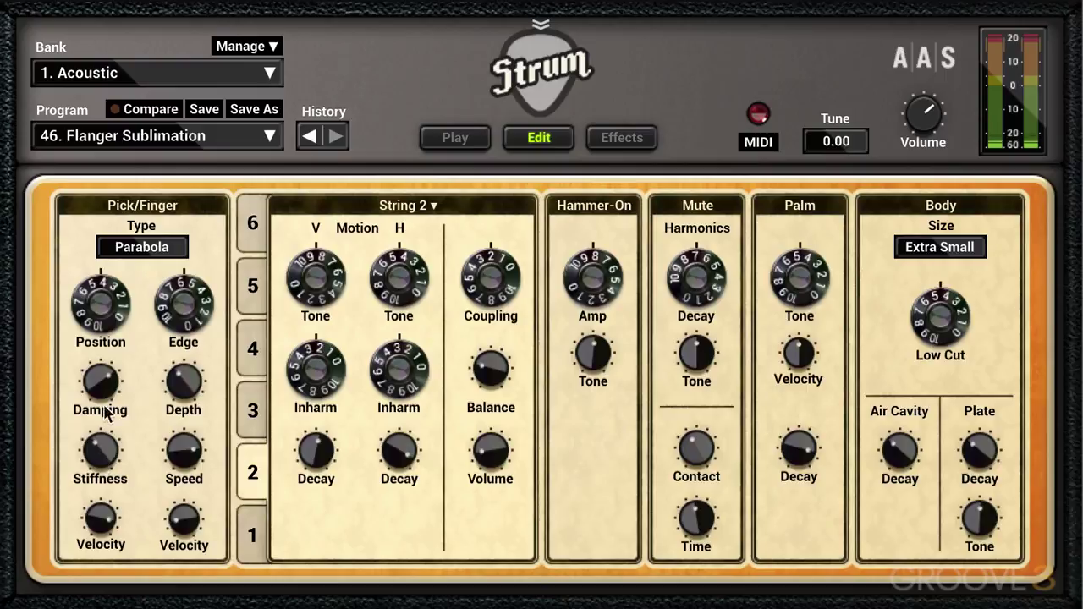
left_click_drag(106, 381, 105, 479)
left_click_drag(107, 381, 106, 393)
left_click_drag(104, 442, 106, 380)
mouse_move(100, 451)
left_mouse_down()
mouse_move(100, 505)
mouse_move(47, 592)
mouse_move(53, 513)
mouse_move(85, 452)
left_mouse_up()
left_click(155, 259)
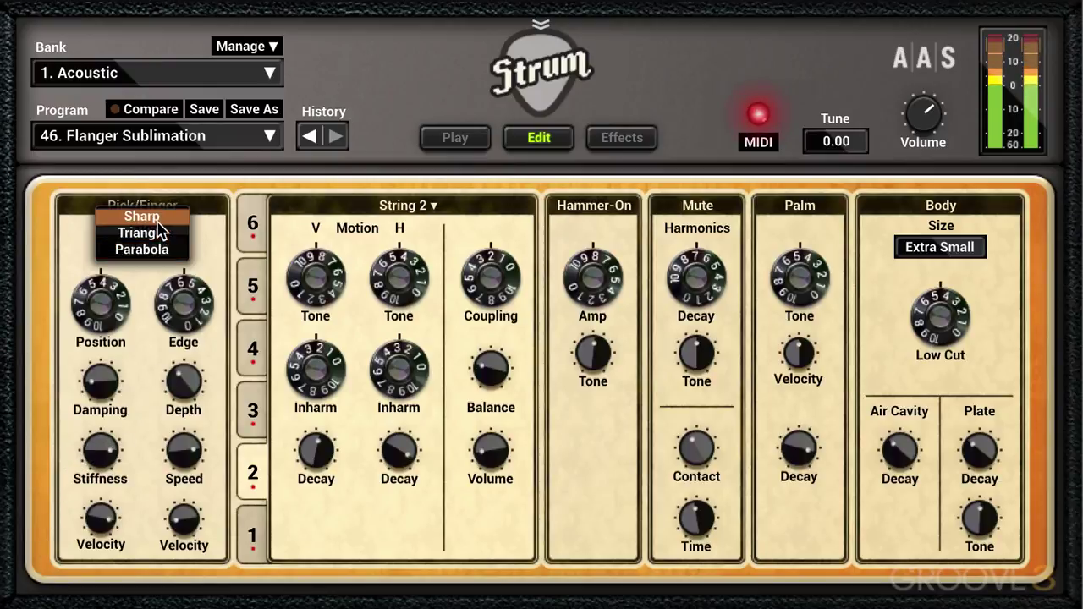
left_click(140, 215)
left_click(155, 257)
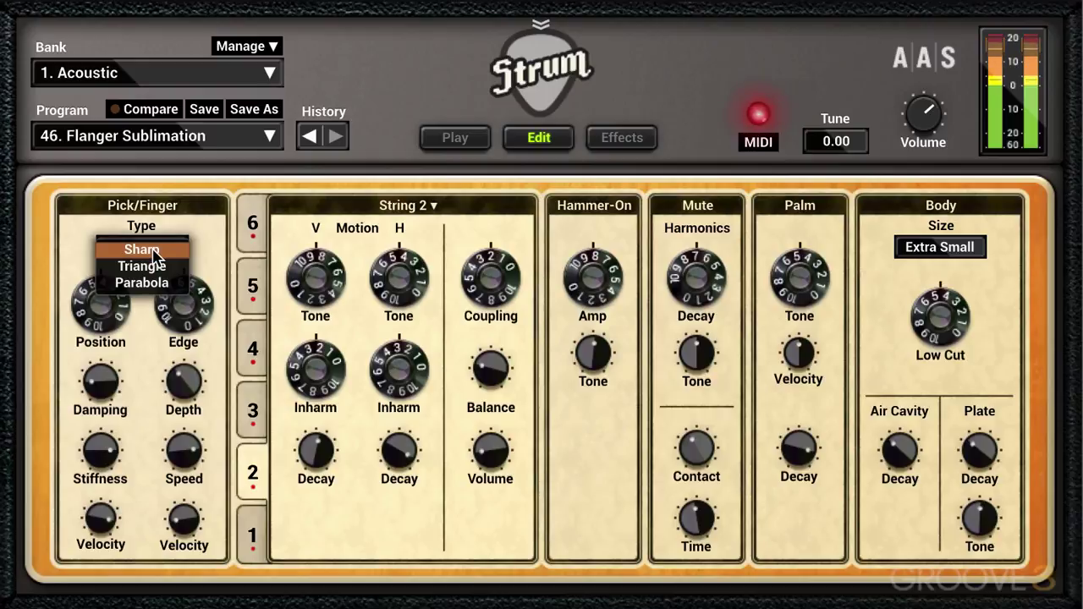
left_click(148, 267)
left_click(152, 250)
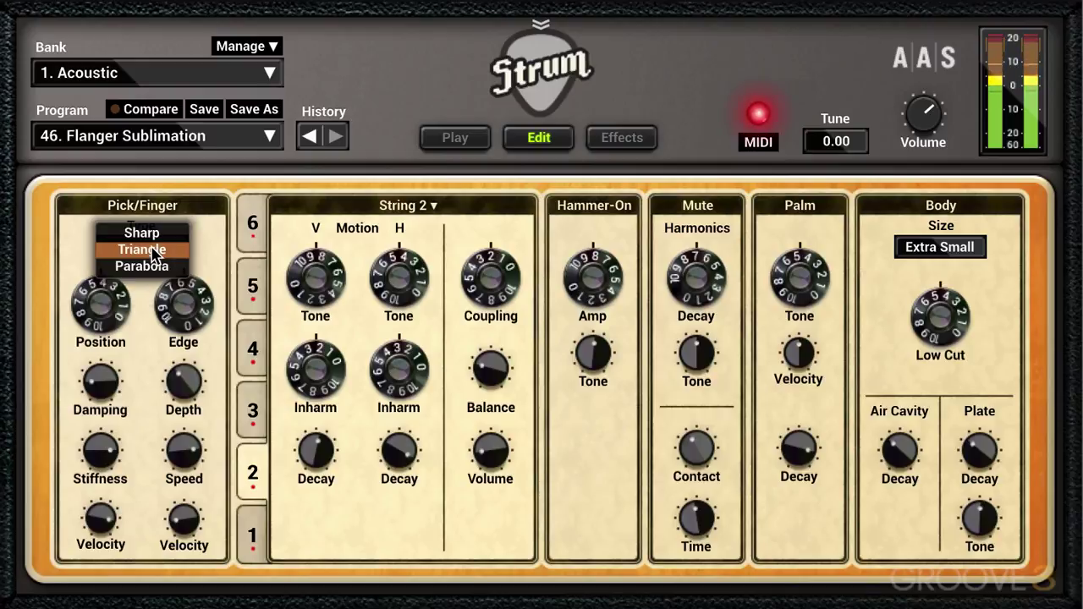
left_click(146, 265)
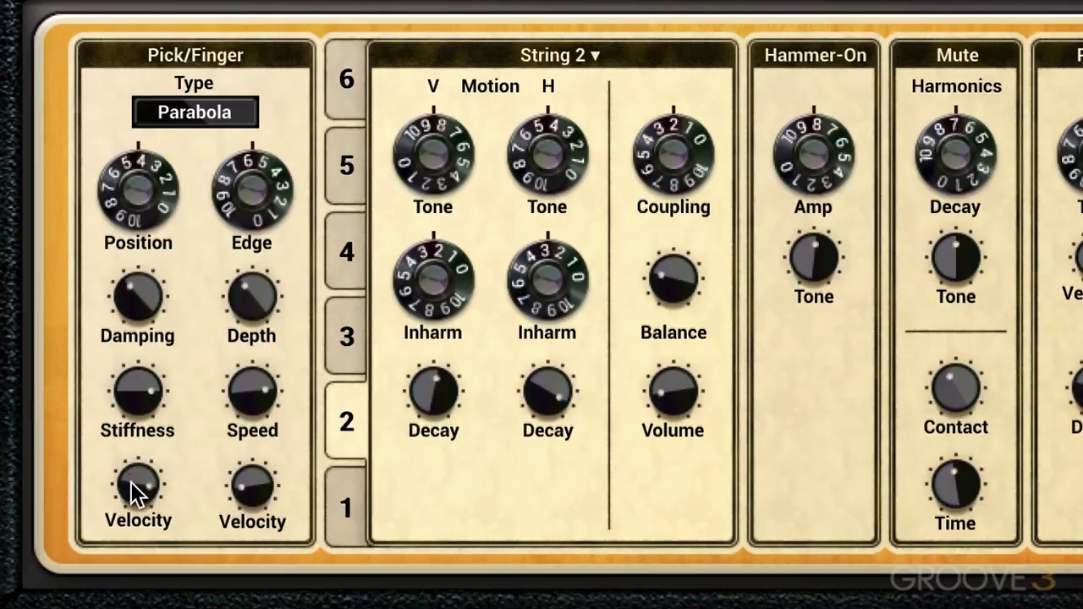
- Set pick Damping to about 44 %, Stiffness to about 71 % and Velocity to about 4.92
left_click_drag(143, 480, 142, 504)
left_click_drag(133, 295, 136, 366)
left_click_drag(128, 311, 117, 332)
mouse_move(127, 394)
left_mouse_down()
mouse_move(127, 428)
mouse_move(143, 382)
left_mouse_up()
left_click_drag(136, 483, 137, 440)
left_click_drag(146, 342, 147, 304)
left_click_drag(131, 396, 131, 362)
left_click_drag(128, 496, 145, 479)
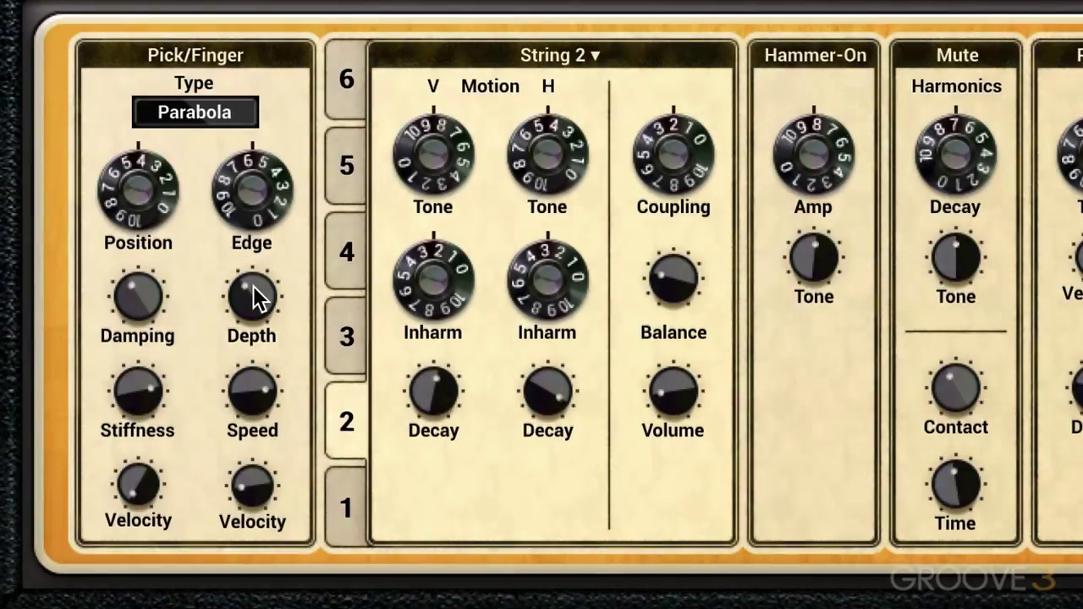
- Sweep the pick Depth and switch the type to Triangle, leaving Depth near 4.8 mm
left_click_drag(250, 298, 250, 248)
mouse_move(264, 292)
left_mouse_down()
mouse_move(264, 334)
mouse_move(263, 313)
left_mouse_up()
left_click(198, 121)
left_click(196, 84)
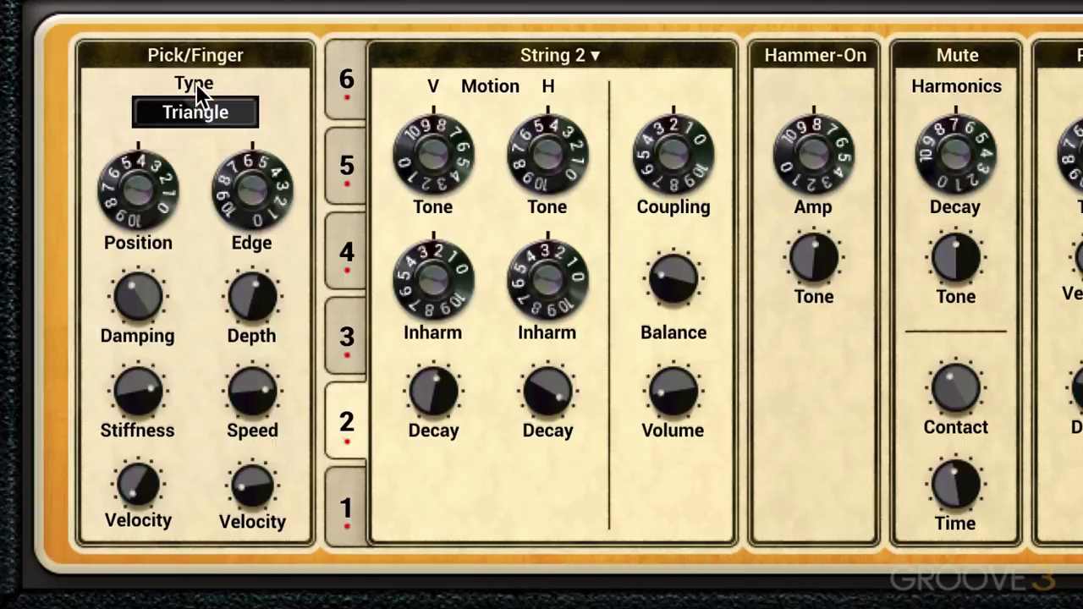
left_click(194, 112)
left_click(193, 110)
left_click_drag(259, 299, 259, 284)
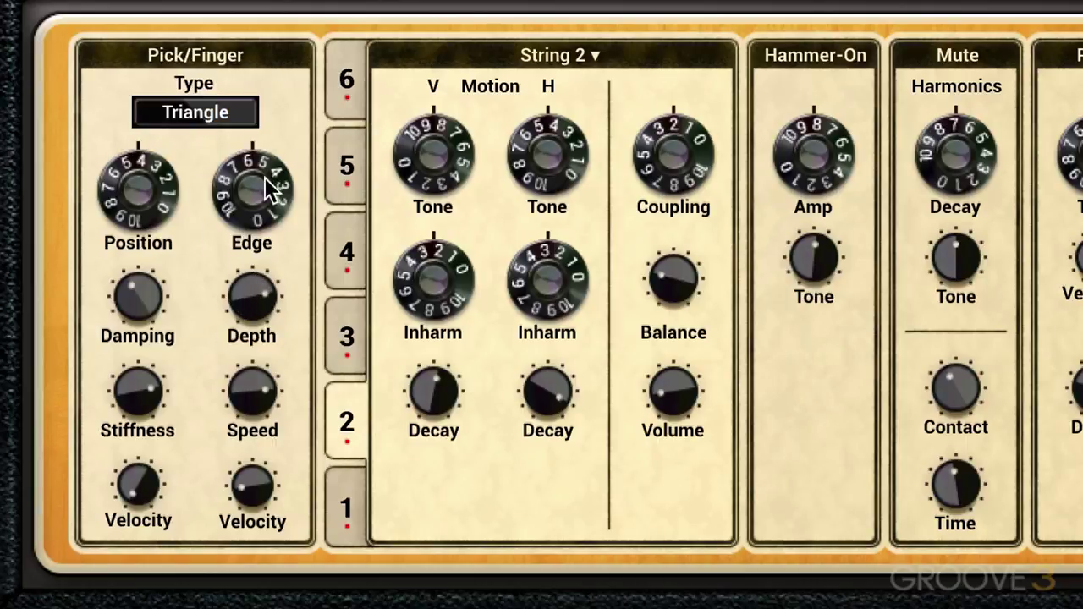
- Switch the pick type through Sharp to Parabola and set Depth to about 2.34 mm
left_click(225, 113)
left_click(210, 87)
left_click(195, 114)
left_click(188, 158)
left_click_drag(259, 290, 289, 327)
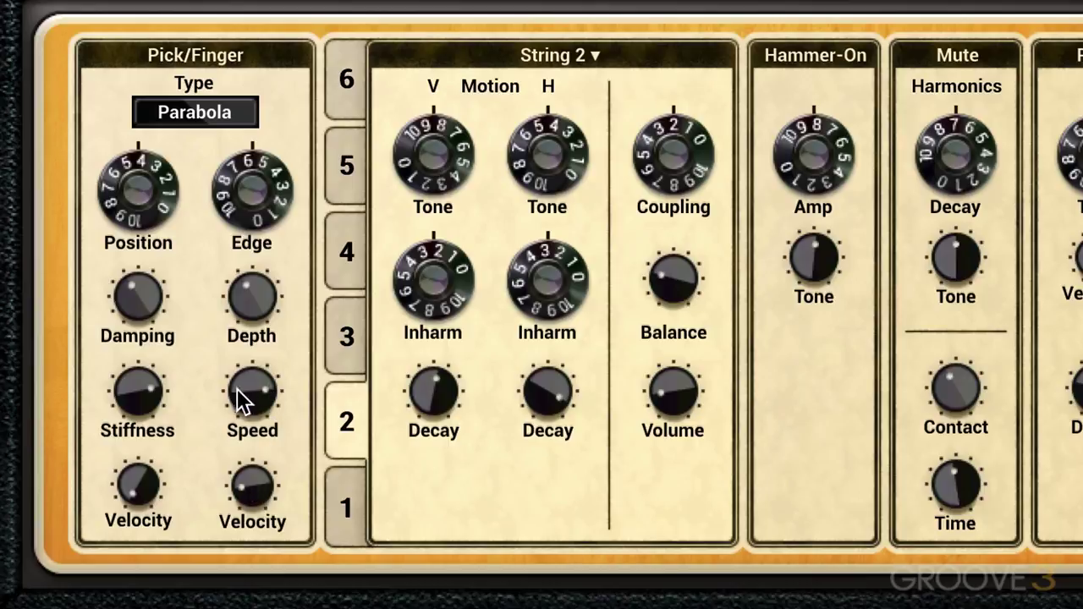
- Set pick Speed to about 31.5 %, Depth to about 1.11 mm and second Velocity to 2.02
left_click_drag(253, 386, 253, 457)
left_click_drag(253, 414, 260, 394)
left_click(259, 377)
left_click_drag(252, 302, 251, 267)
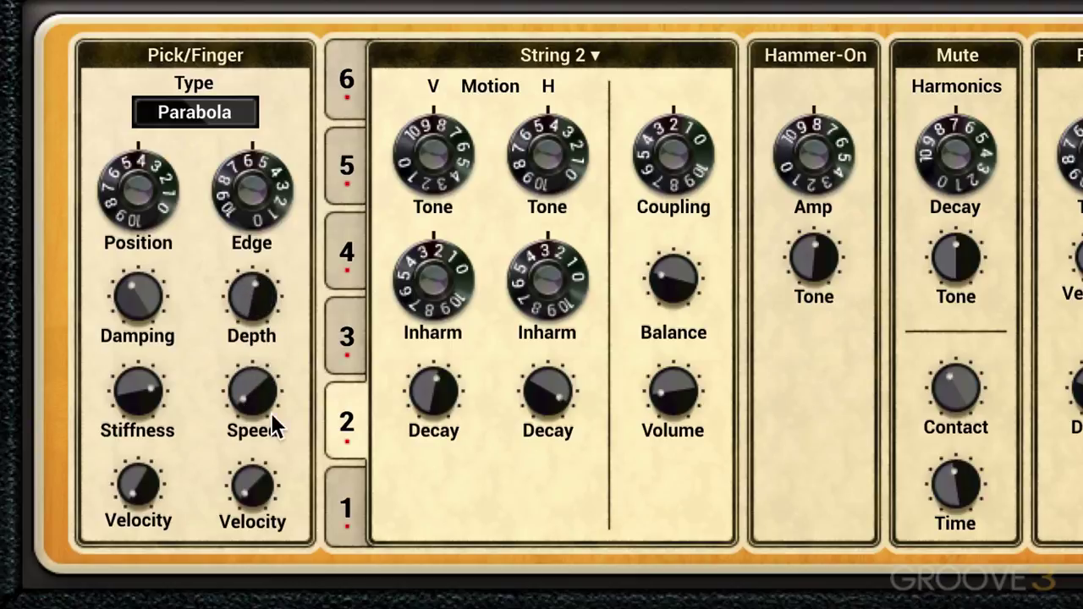
left_click_drag(253, 498, 253, 483)
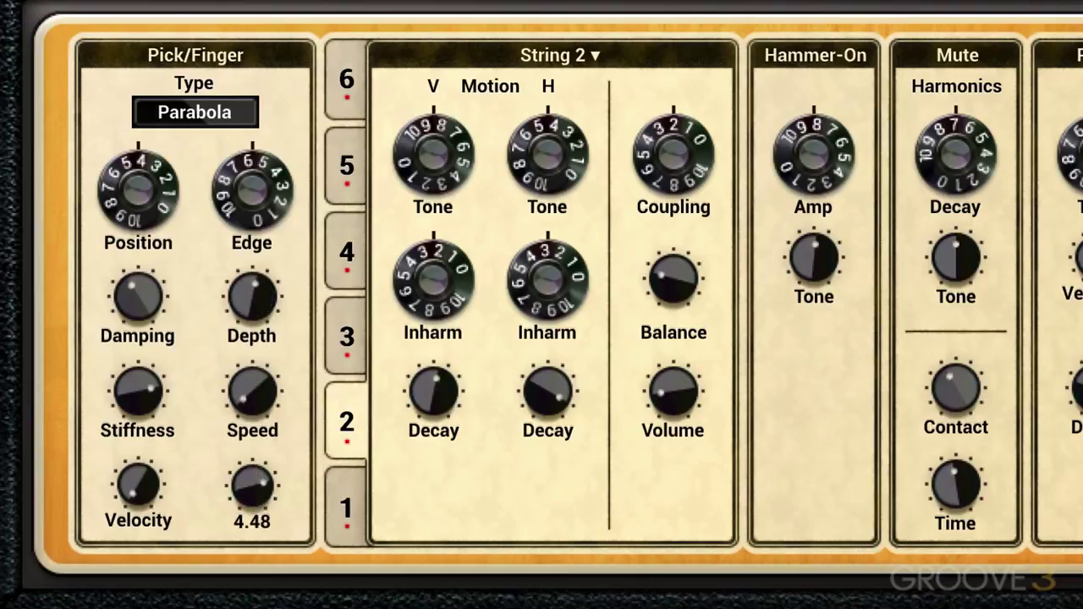
left_click_drag(235, 306, 236, 346)
left_click_drag(256, 392, 256, 360)
left_click_drag(243, 291, 243, 295)
- Set pick Damping to 63.5 %, Stiffness 47.5 %, Velocity 3.93 and Speed 43.5 %
mouse_move(121, 312)
left_mouse_down()
mouse_move(121, 294)
mouse_move(134, 303)
left_mouse_up()
left_click_drag(144, 395, 144, 408)
left_click_drag(141, 501, 141, 474)
left_click_drag(251, 377, 251, 403)
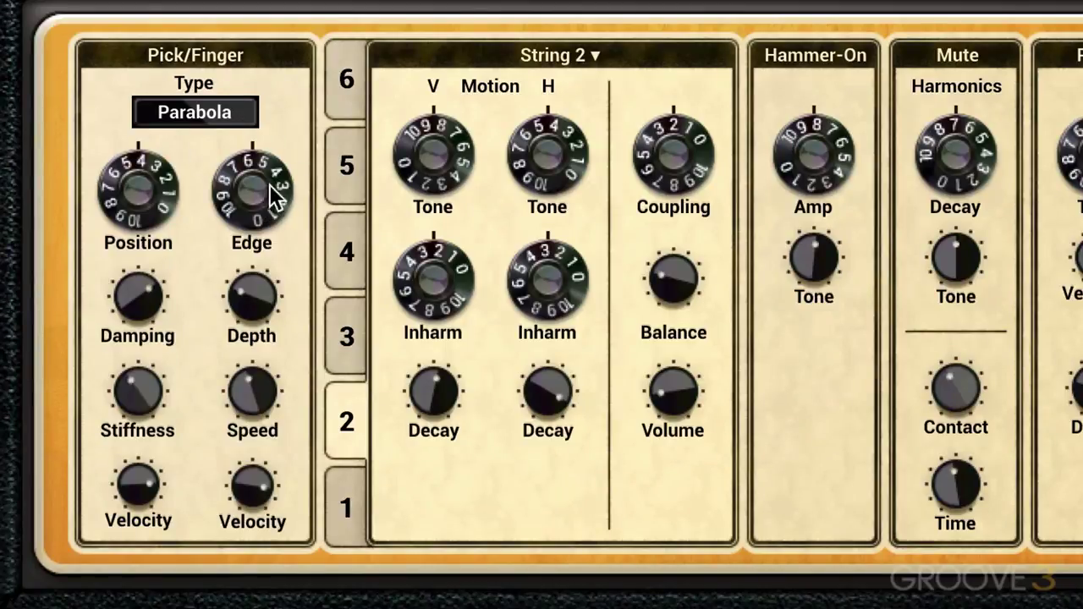
- Sweep the pick Edge while switching types Triangle, Sharp, Parabola, ending Edge at about 38 %
left_click_drag(249, 195, 235, 93)
left_click(214, 111)
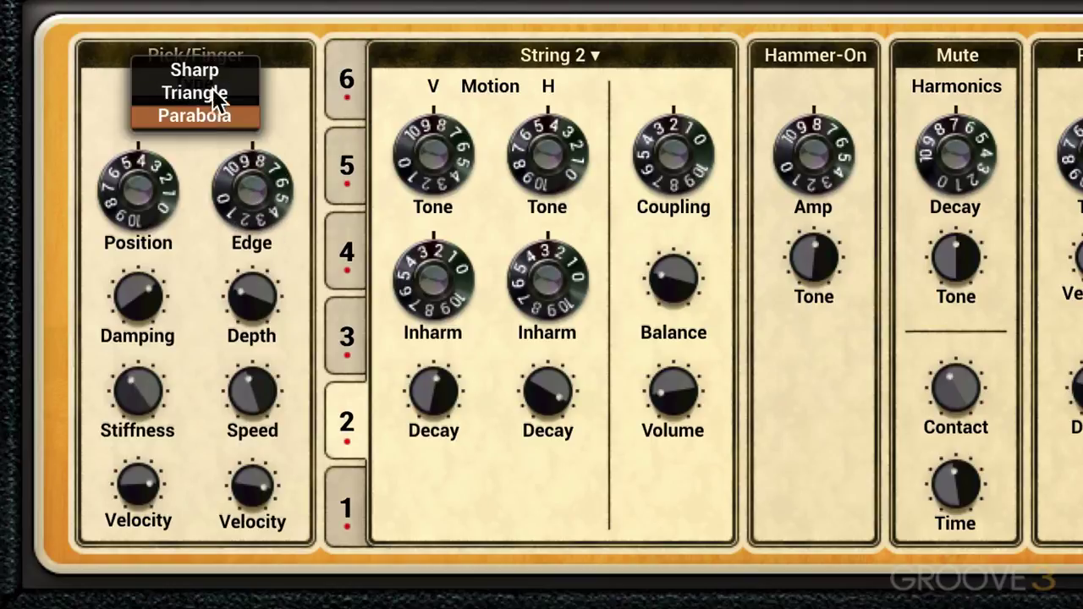
left_click(207, 93)
left_click_drag(222, 157, 227, 155)
left_click(211, 112)
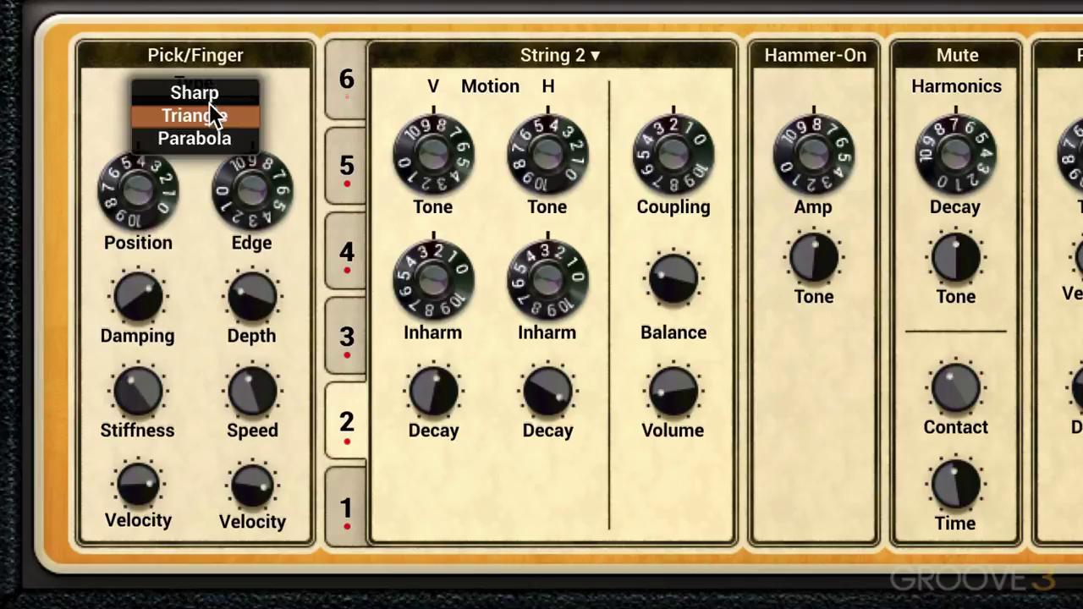
left_click(209, 88)
left_click_drag(250, 160, 249, 159)
left_click(218, 112)
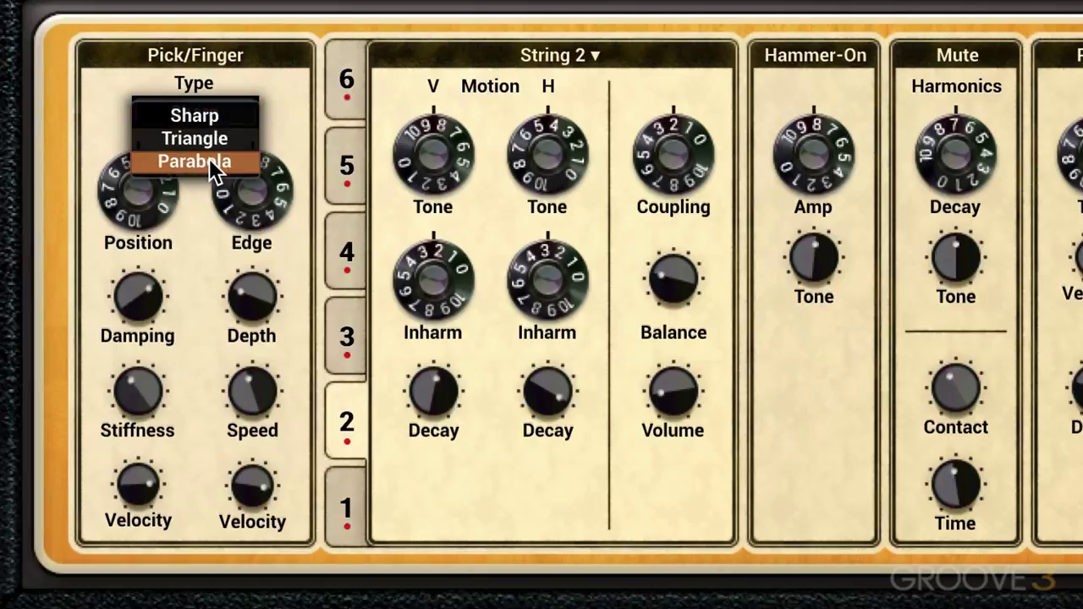
left_click(211, 159)
mouse_move(250, 175)
left_mouse_down()
mouse_move(257, 165)
mouse_move(256, 222)
mouse_move(258, 165)
mouse_move(251, 193)
mouse_move(251, 181)
left_mouse_up()
- Cycle back to Parabola with Edge 65.5 %, then set Velocity 2.23 and Speed 82.5 %
left_click(209, 111)
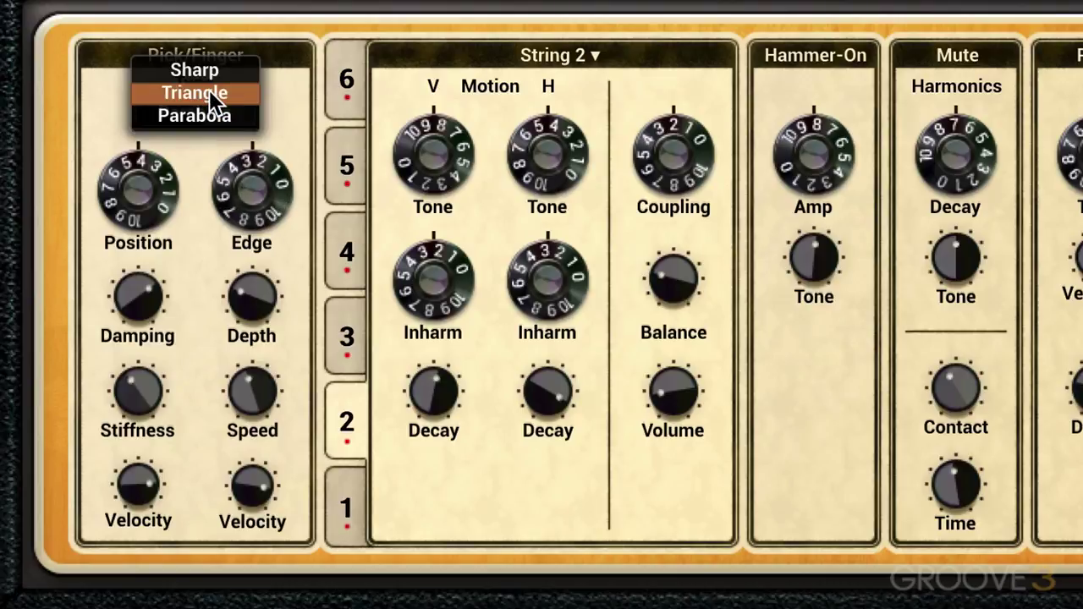
left_click(210, 92)
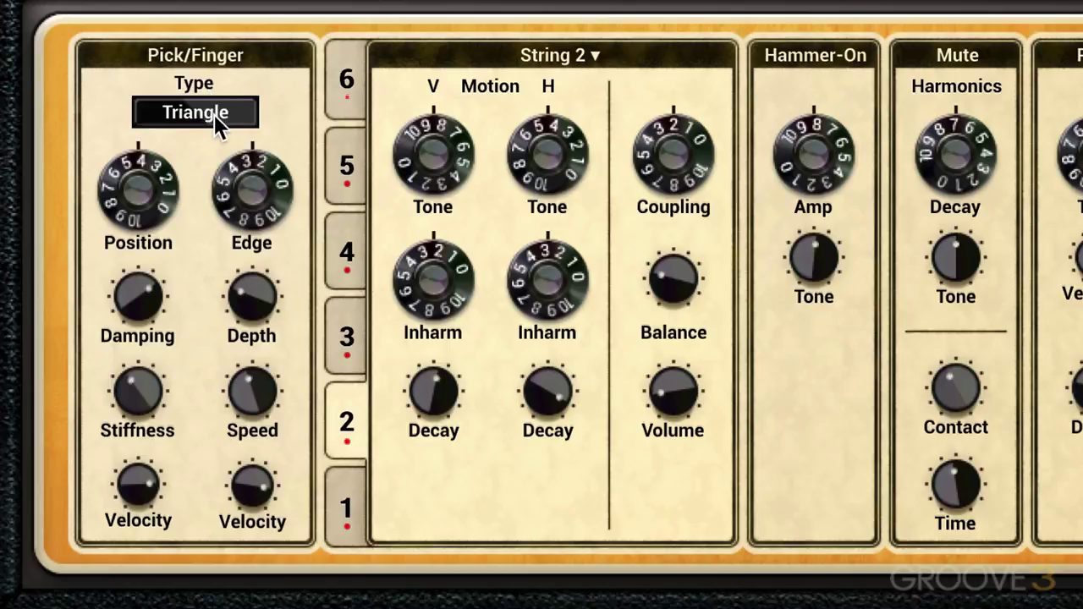
left_click(214, 114)
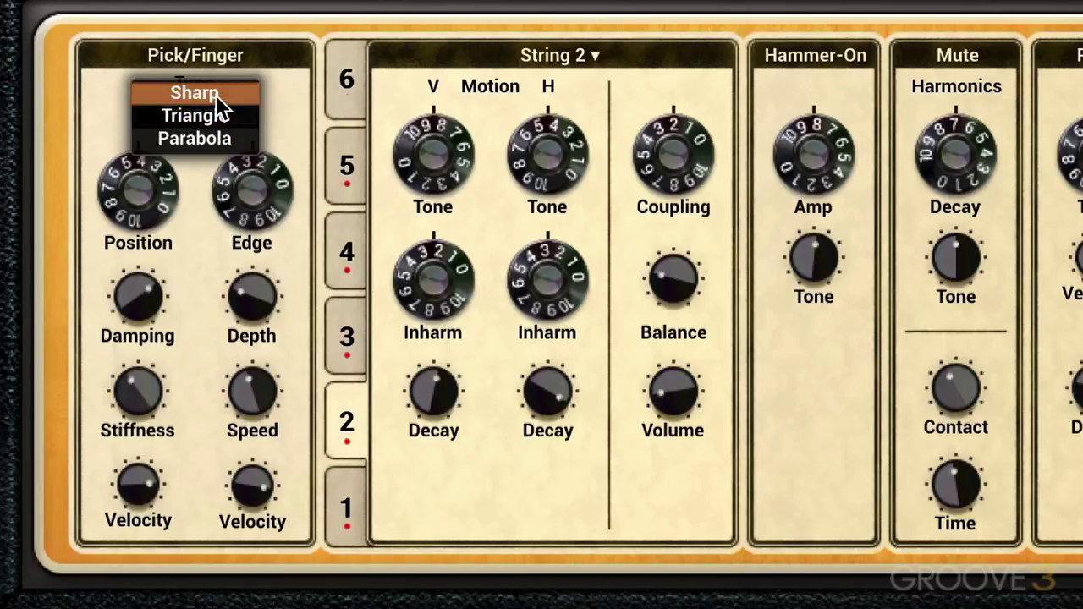
left_click(215, 95)
left_click_drag(229, 157, 226, 106)
left_click(220, 109)
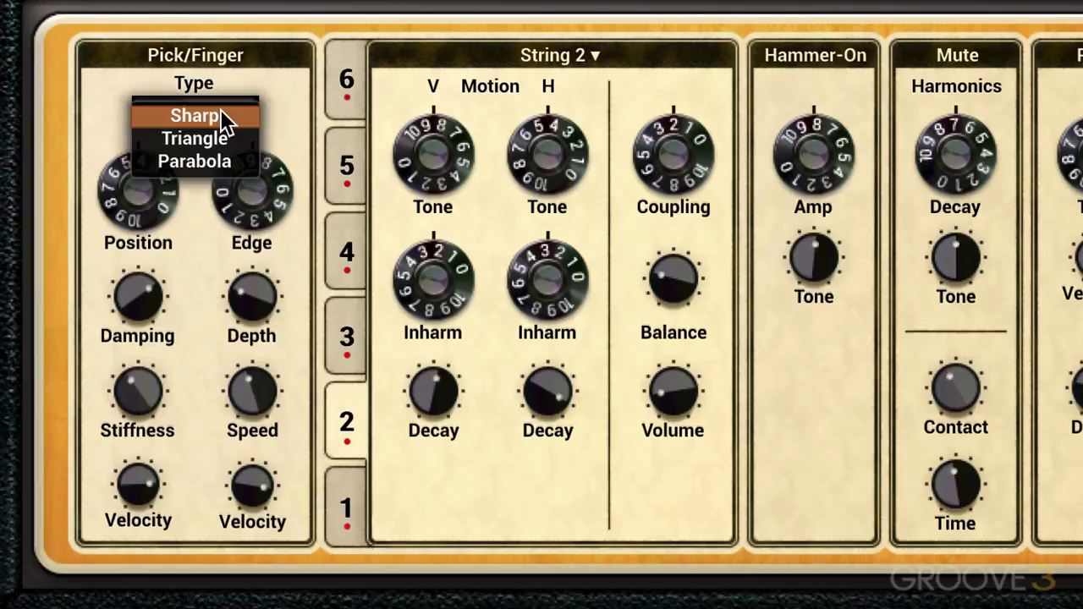
left_click(202, 163)
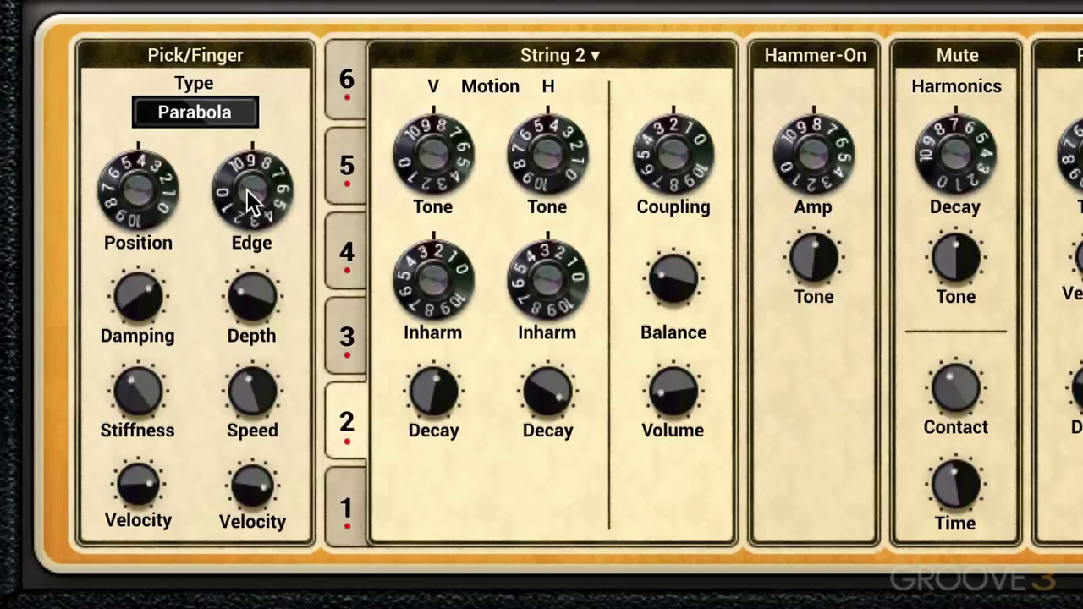
left_click(220, 109)
left_click(220, 111)
left_click_drag(248, 498, 248, 513)
mouse_move(251, 423)
left_mouse_down()
mouse_move(252, 406)
mouse_move(251, 423)
left_mouse_up()
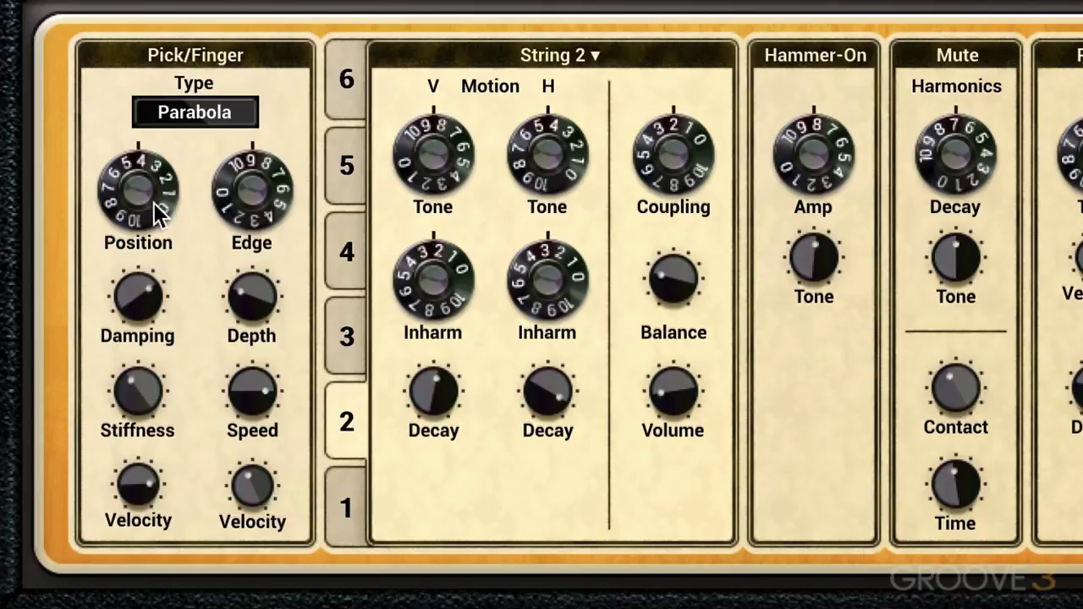
- Turn the pick Position dial down to 14 % with the mouse wheel
scroll(137, 176, "down", 3)
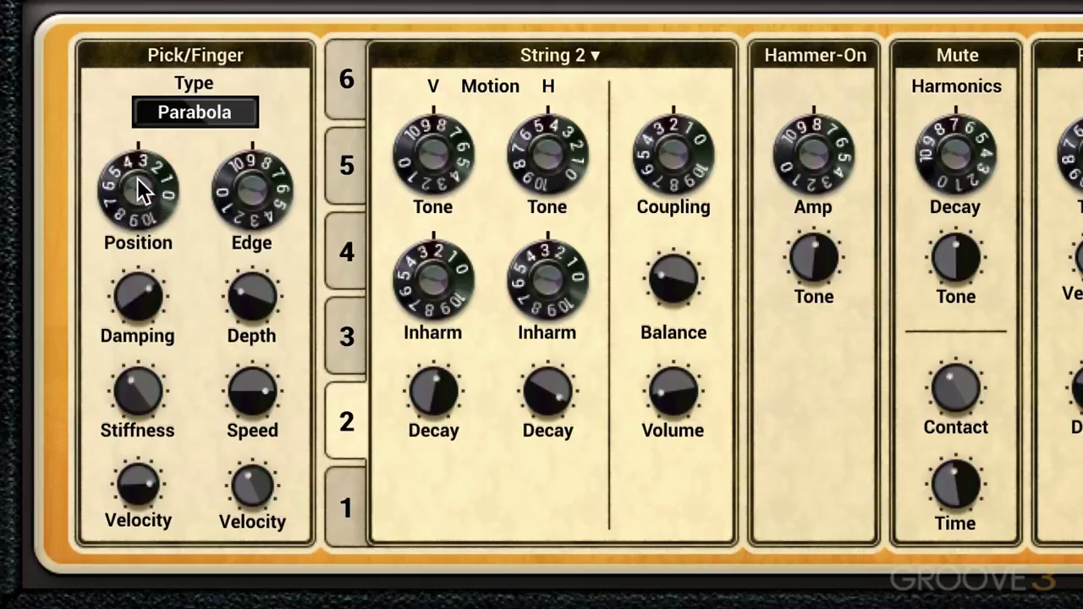